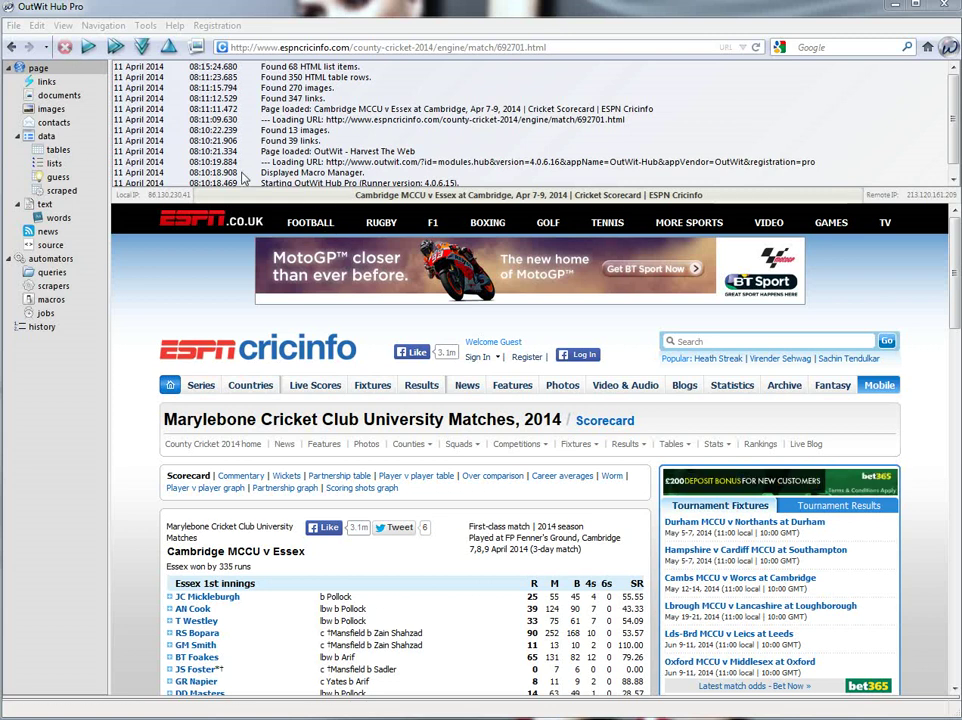
Review the extracted 350 table rows, 68 list items, 270 images and the empty documents view.
left_click(55, 150)
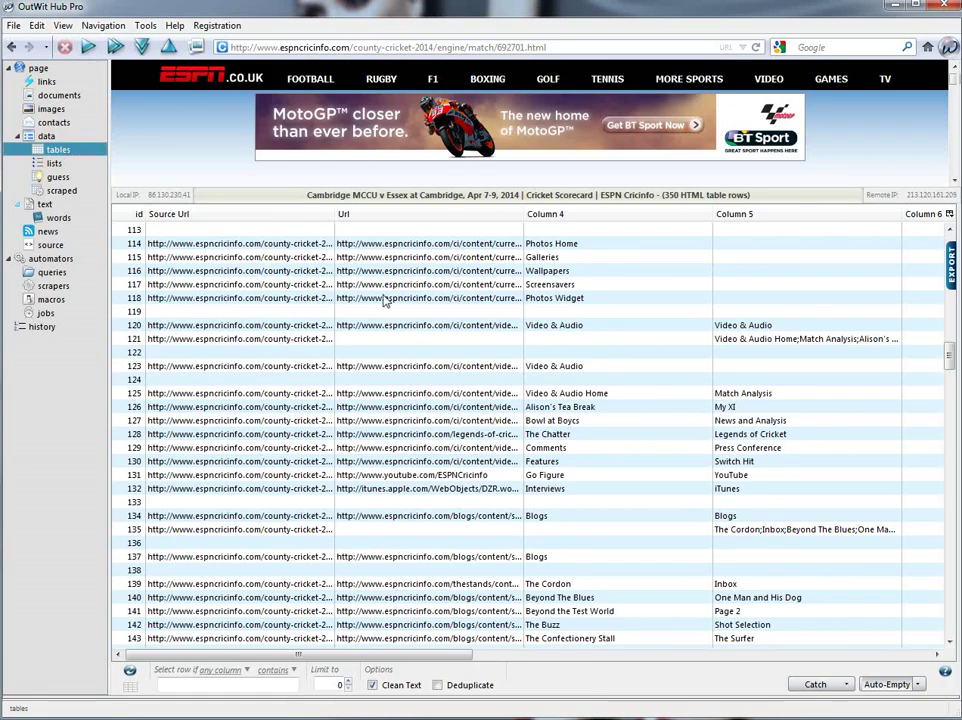
left_click(58, 163)
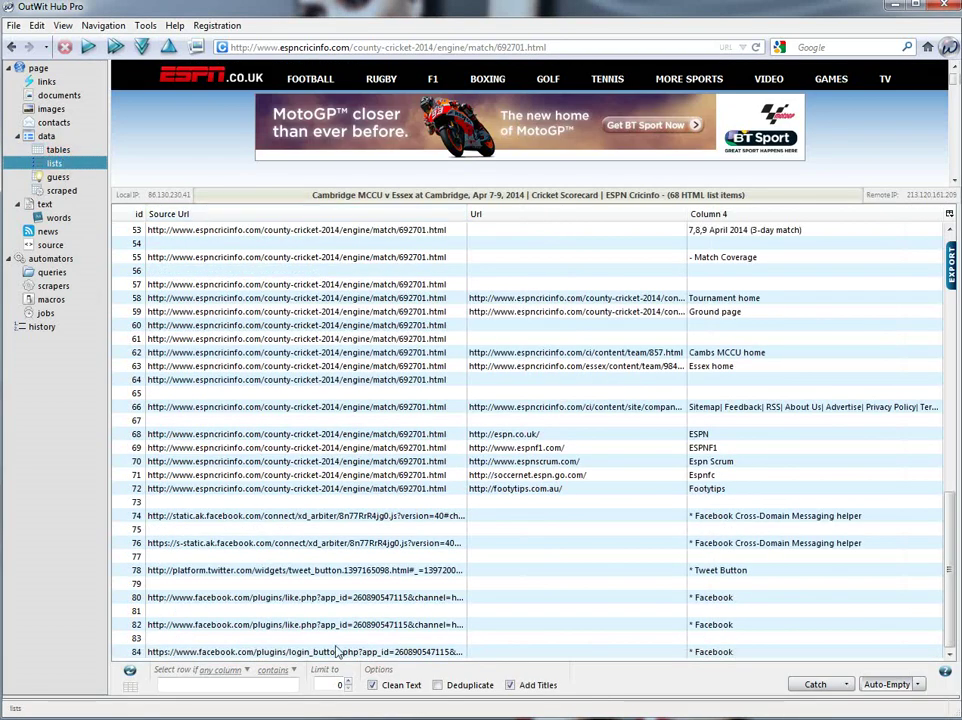
left_click(45, 109)
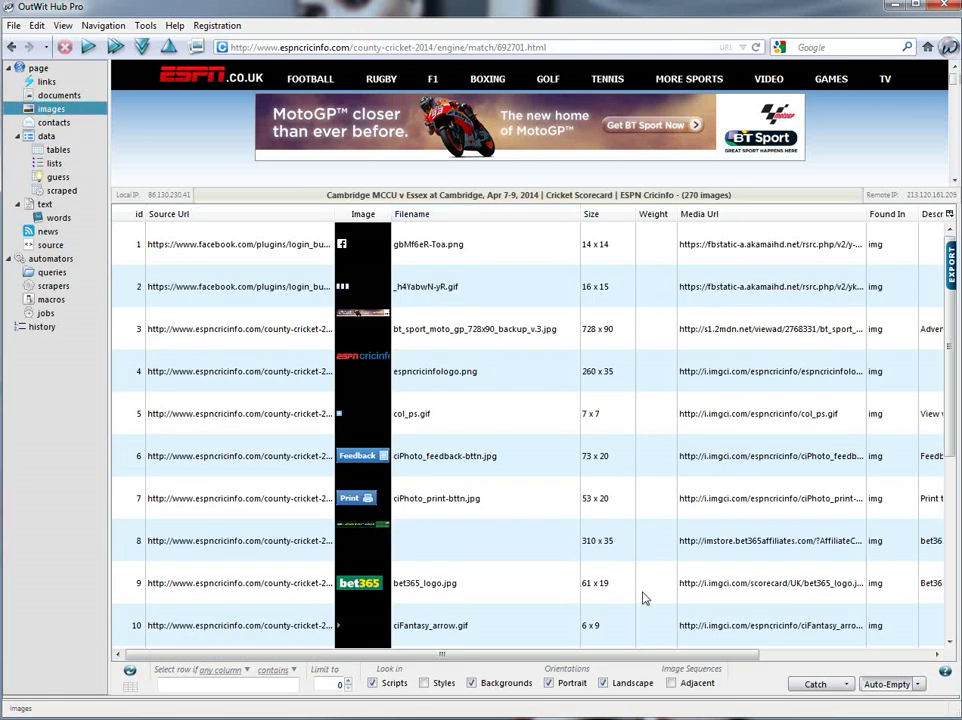
left_click(52, 95)
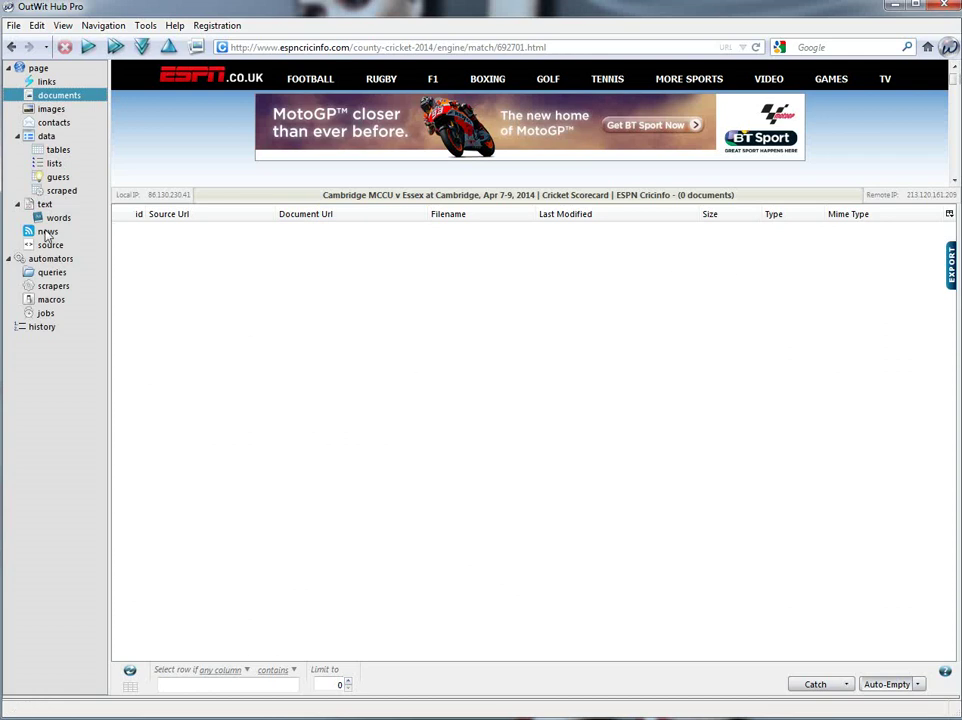
Look over the 22 scraped news items, then go back to the rendered scorecard page.
left_click(47, 231)
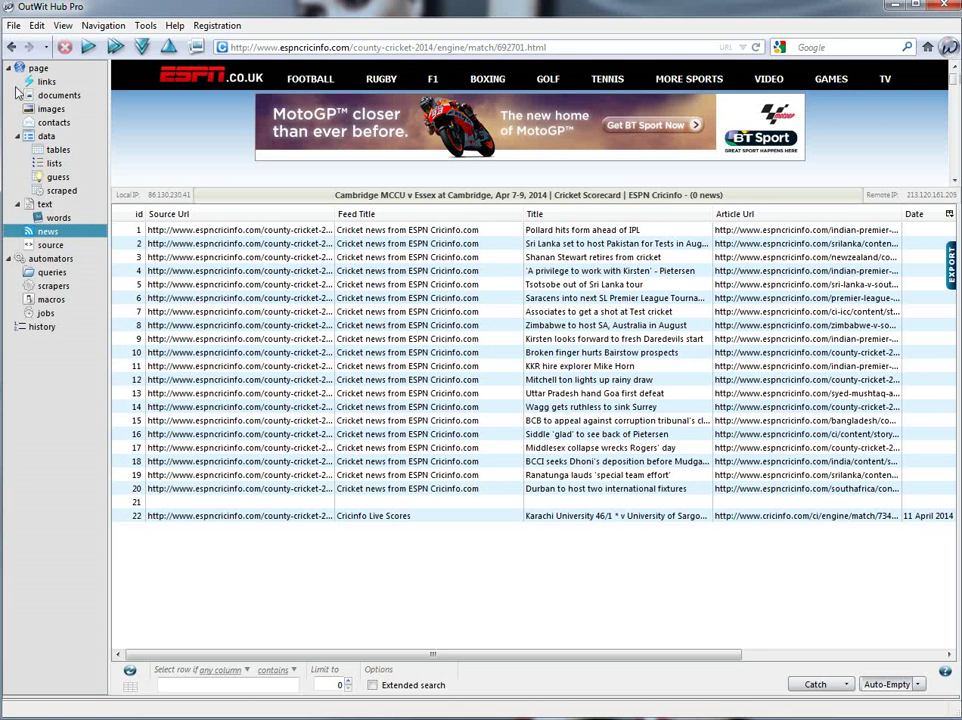
left_click(39, 68)
mouse_move(373, 385)
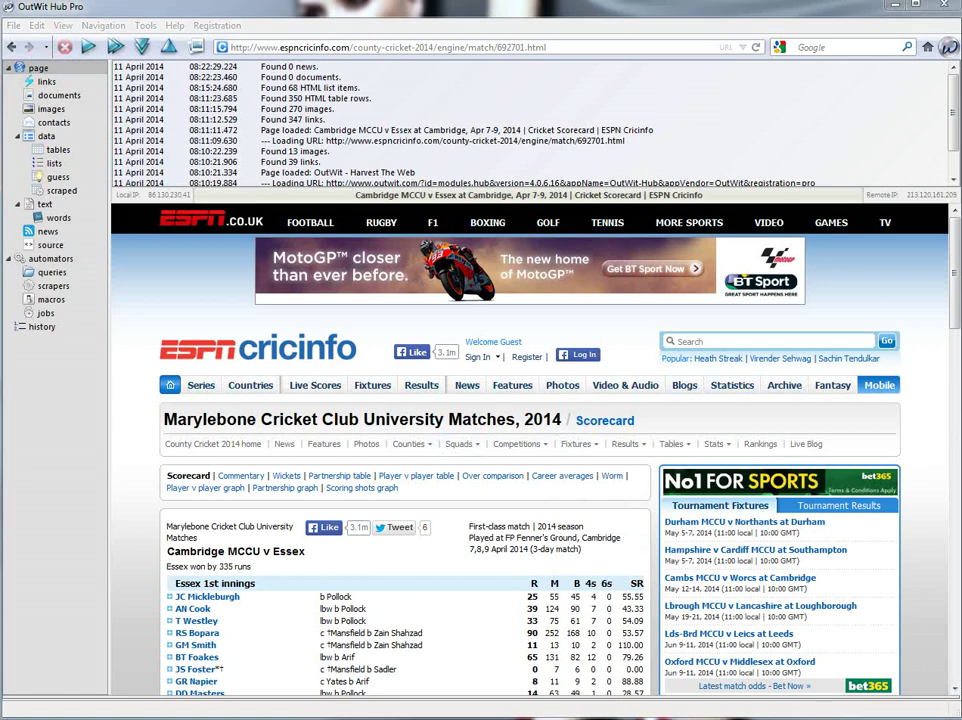
key("alt+Tab")
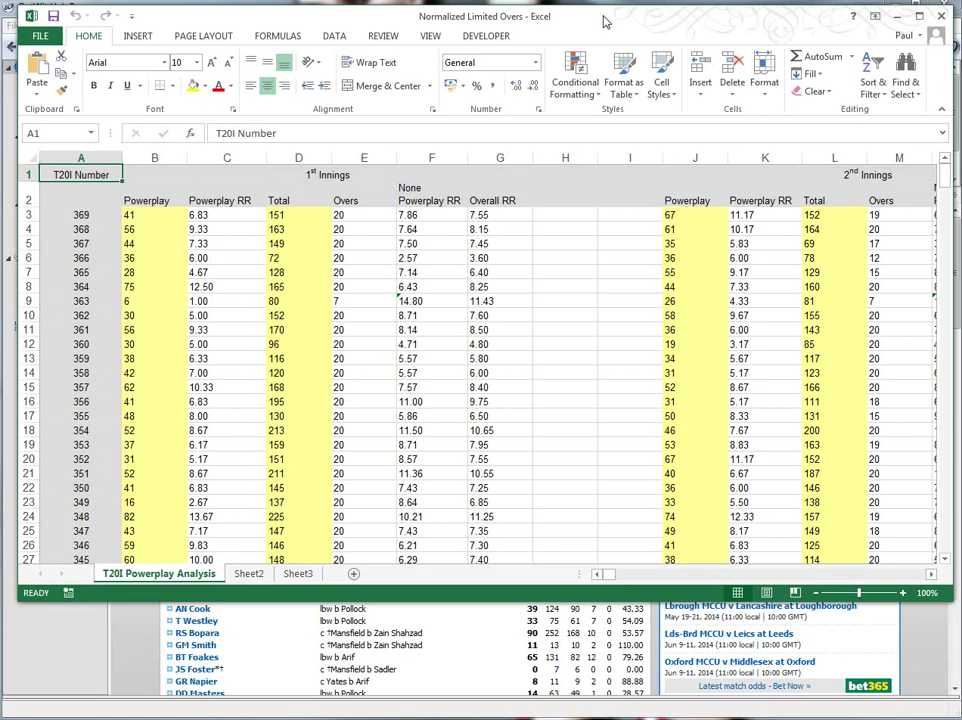
left_click_drag(604, 22, 600, 19)
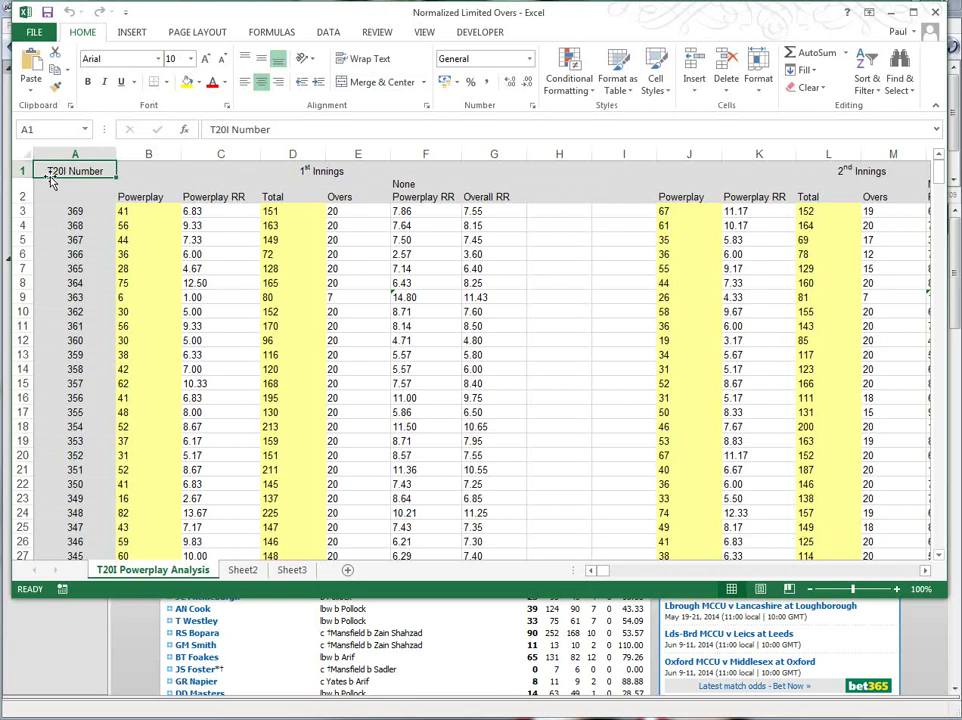
mouse_move(292, 13)
left_mouse_down()
mouse_move(372, 80)
mouse_move(384, 151)
left_mouse_up()
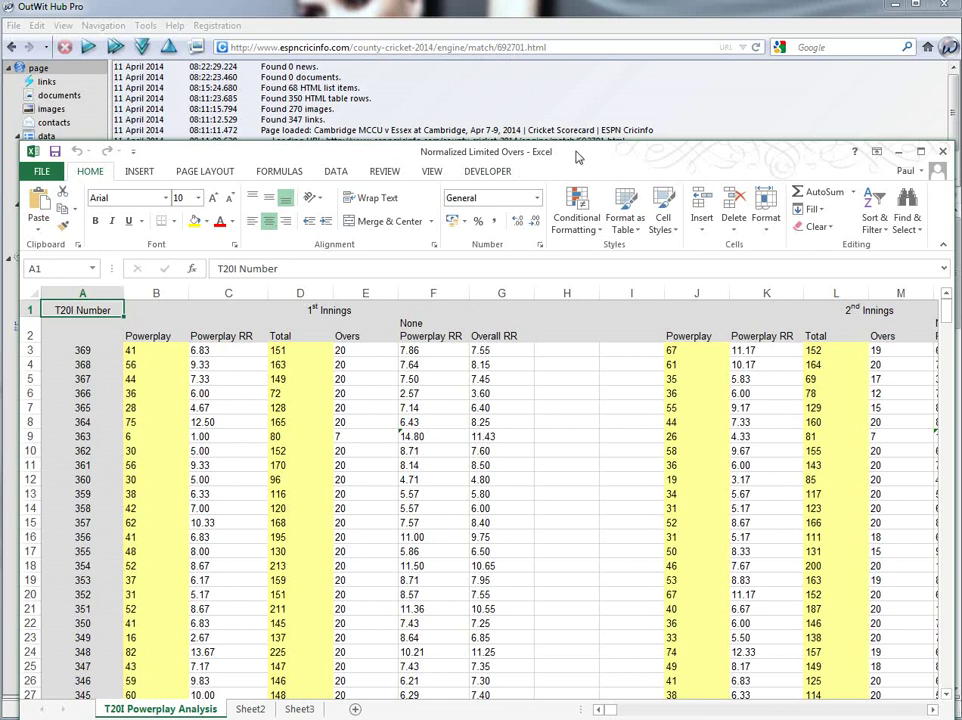
mouse_move(581, 153)
left_mouse_down()
mouse_move(565, 152)
mouse_move(577, 135)
left_mouse_up()
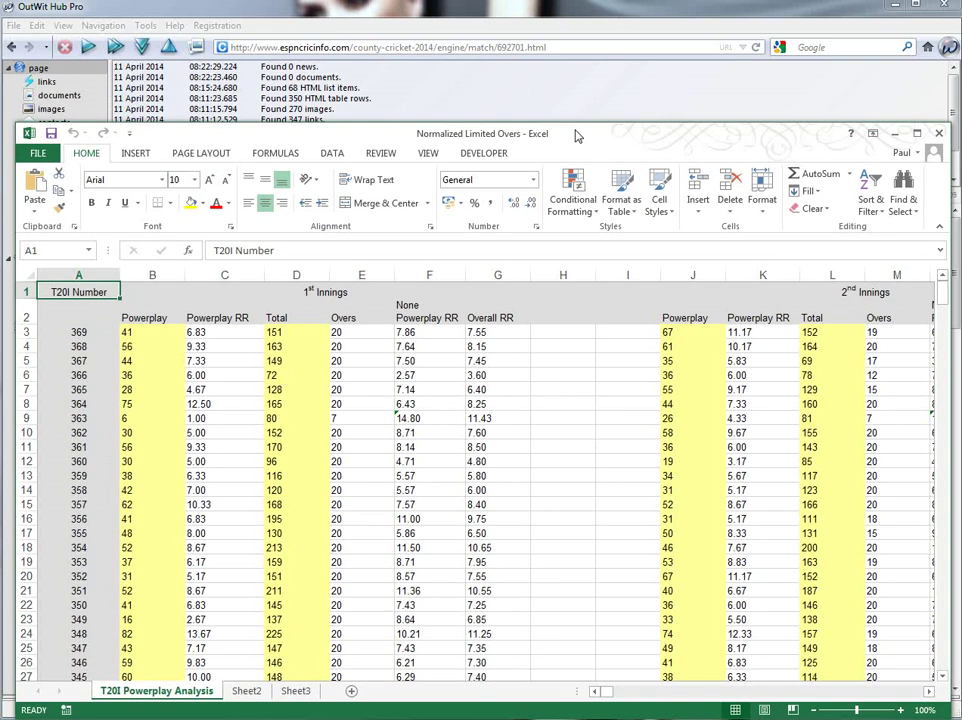
key("alt+Tab")
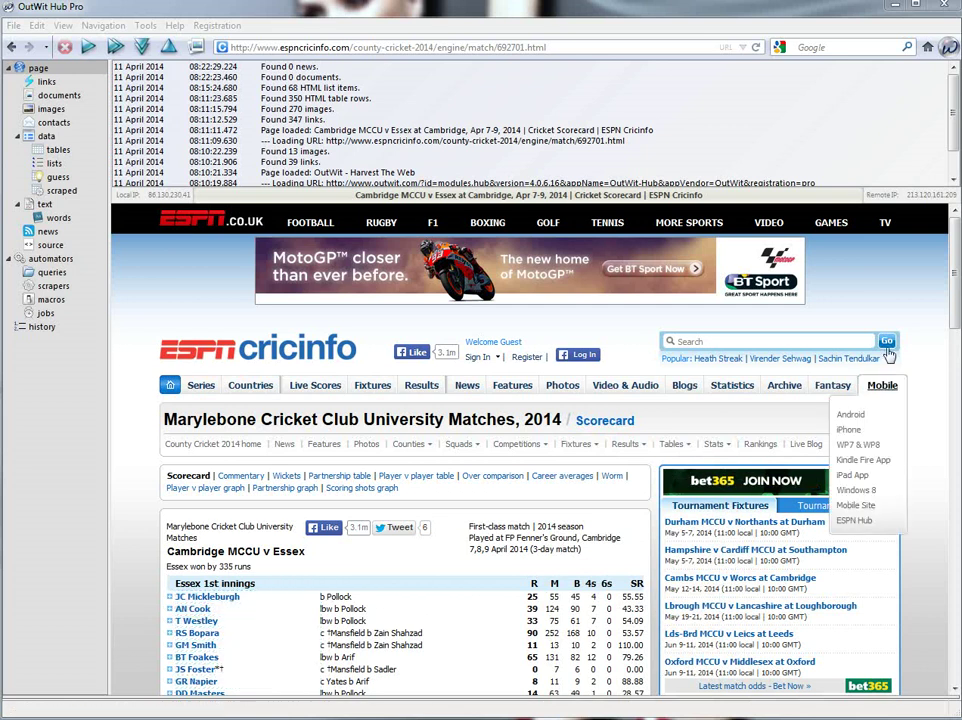
Scroll down to Essex's innings and bowling figures, then switch to the powerplay Excel workbook.
scroll(950, 280, "down", 3)
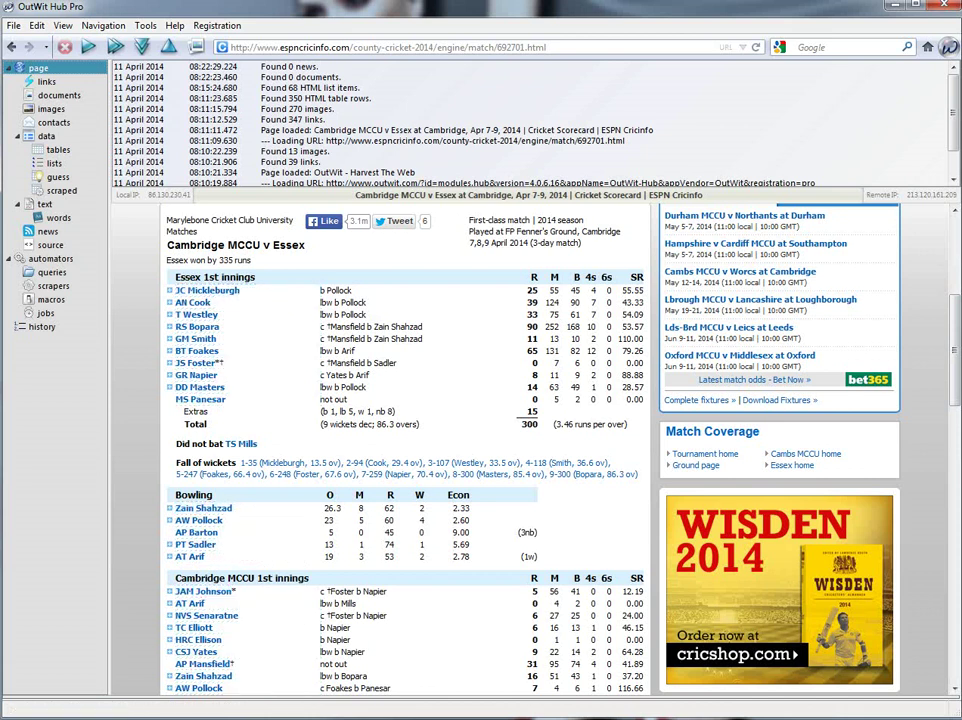
key("alt+Tab")
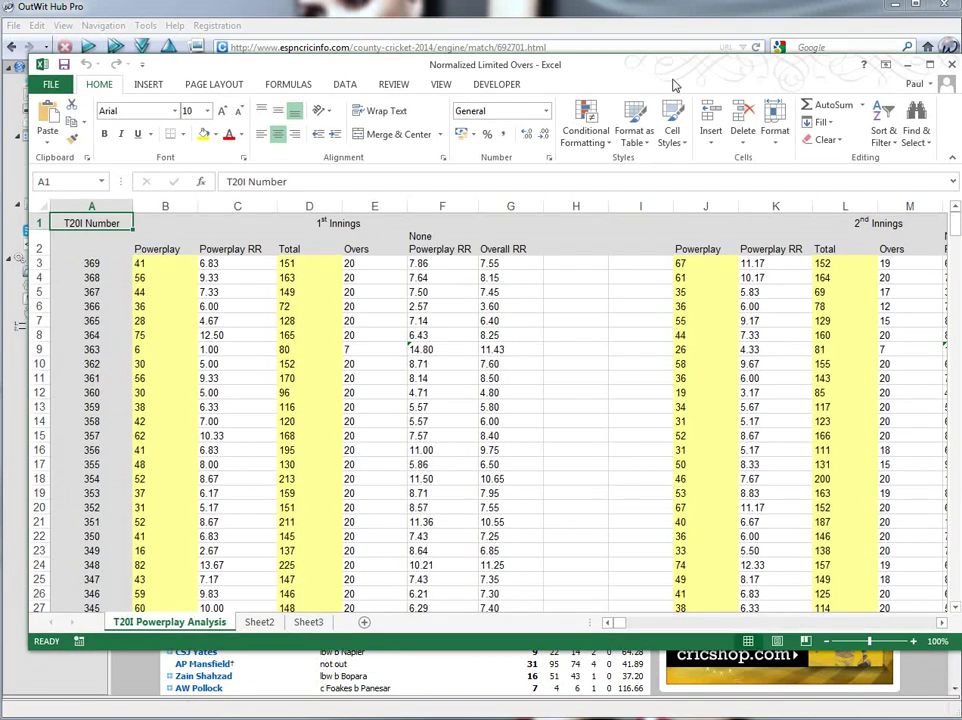
left_click_drag(672, 78, 652, 63)
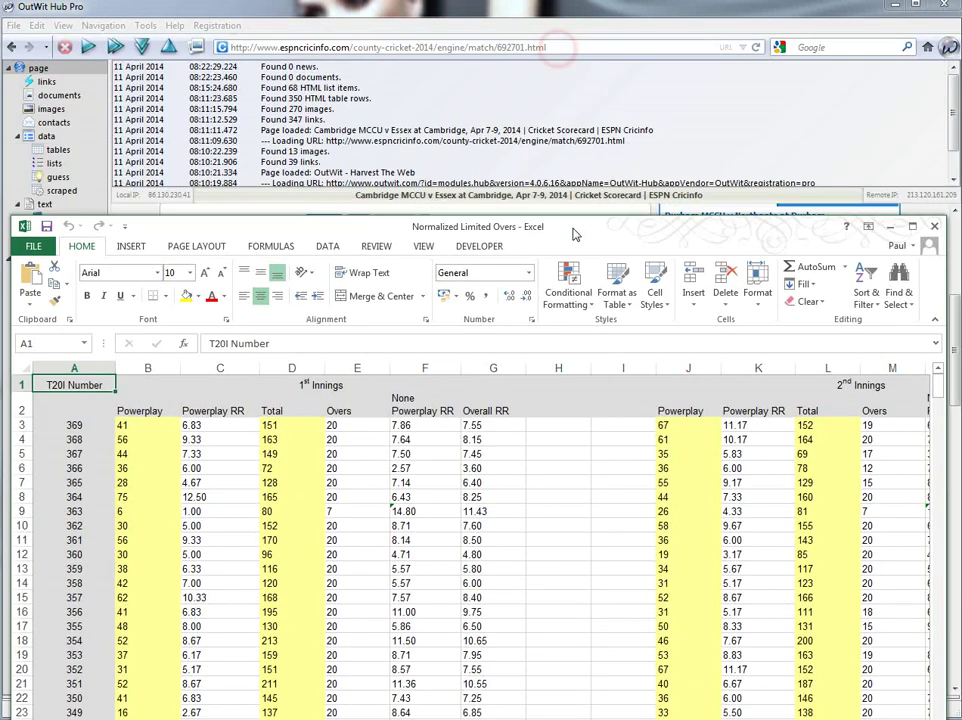
left_click_drag(560, 55, 578, 203)
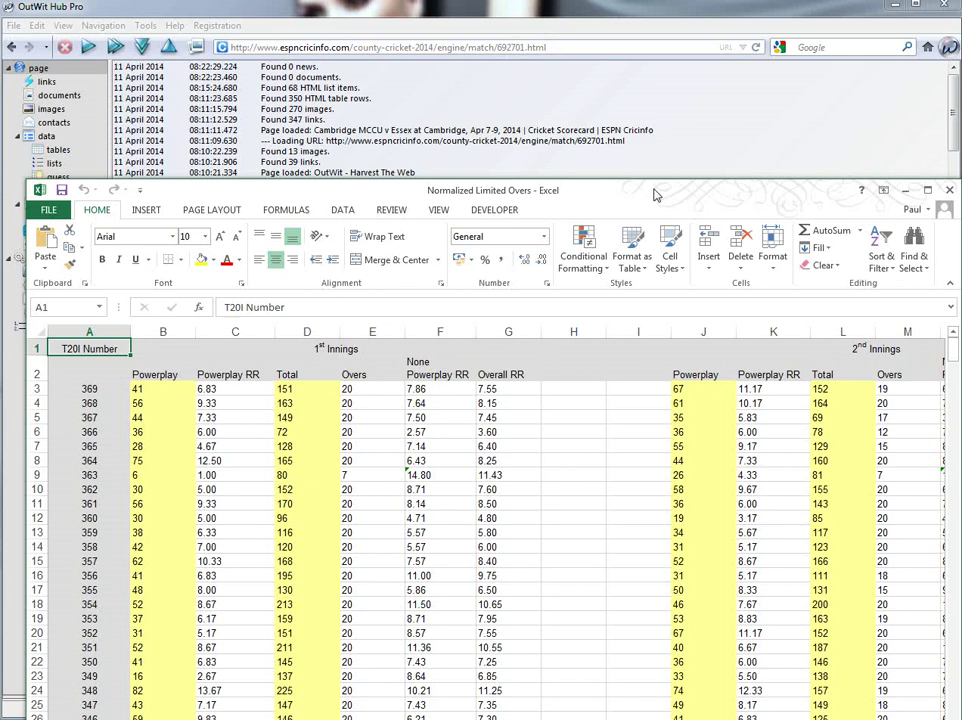
left_click_drag(659, 195, 646, 34)
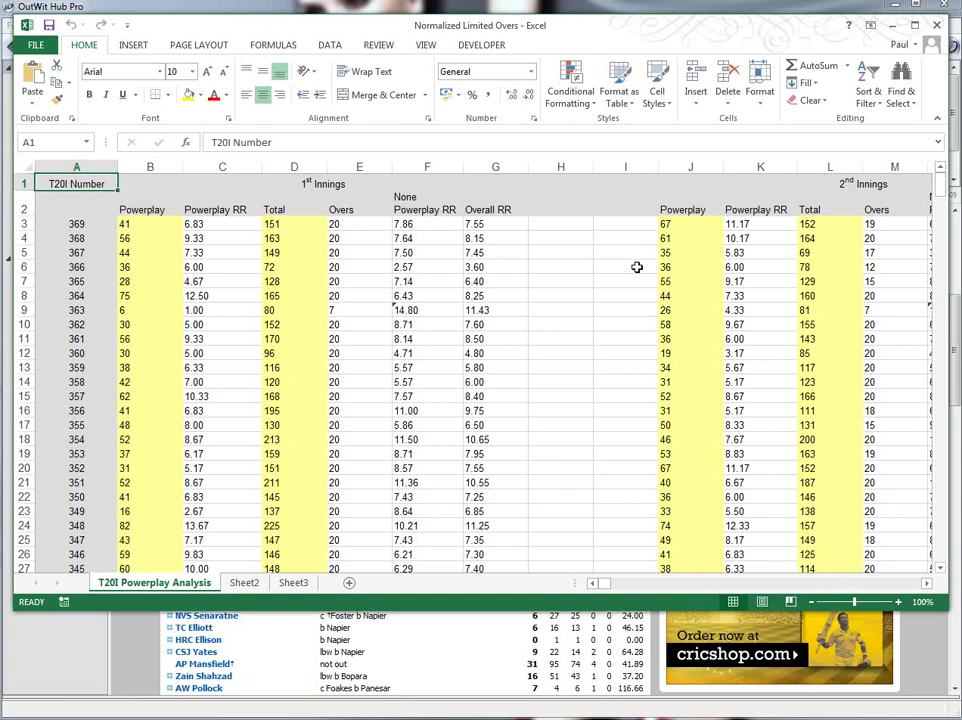
double_click(704, 43)
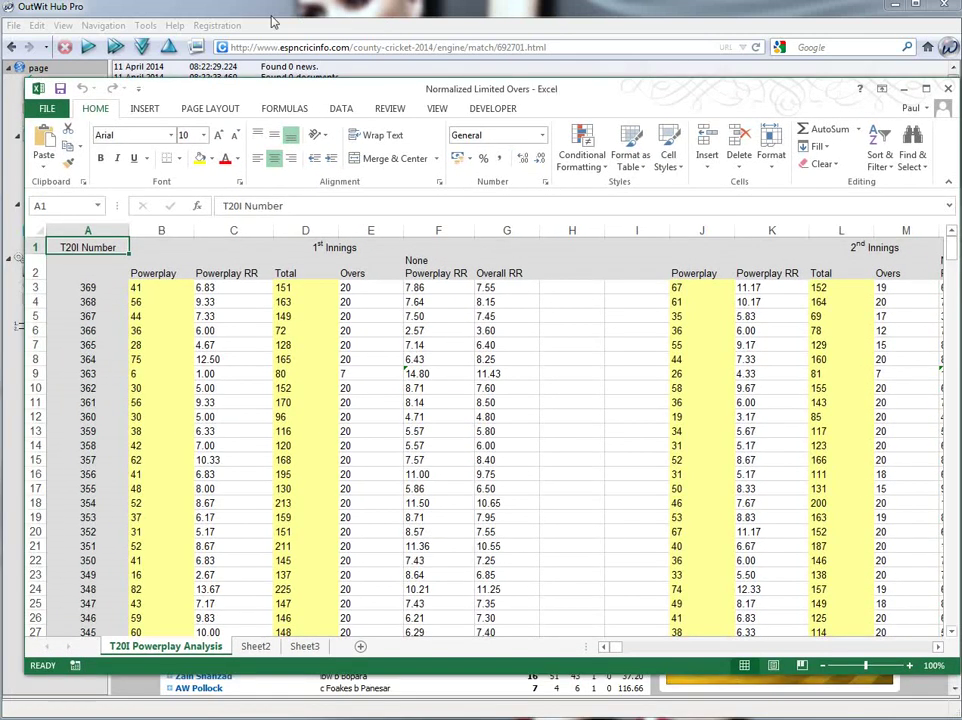
left_click_drag(713, 88, 696, 42)
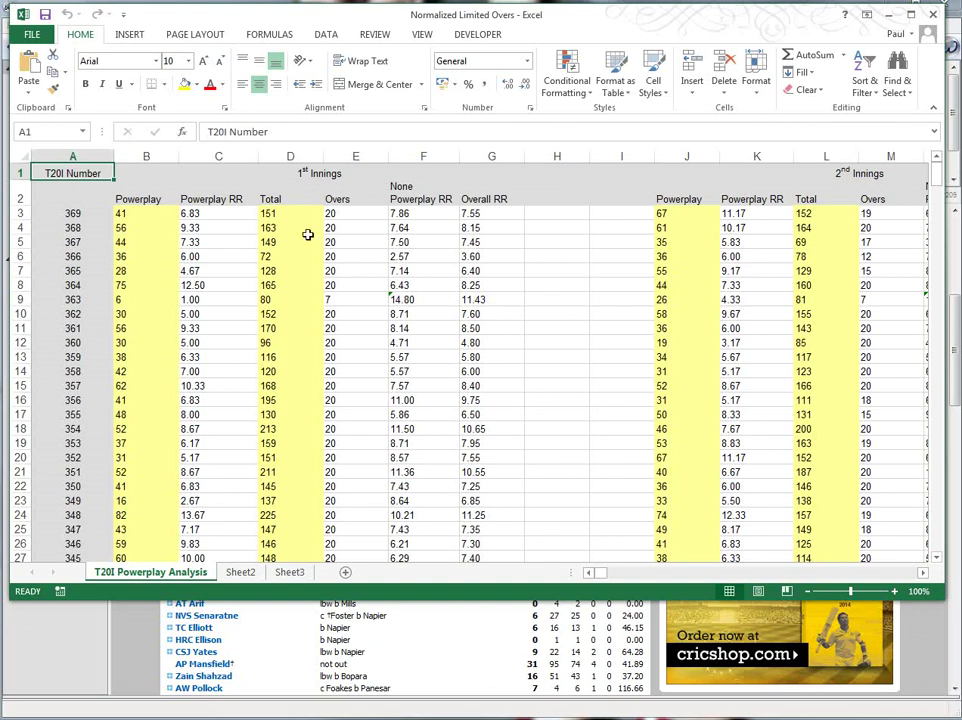
Minimise the Normalized Limited Overs workbook to reveal the OutWit Hub scorecard page.
left_click(888, 14)
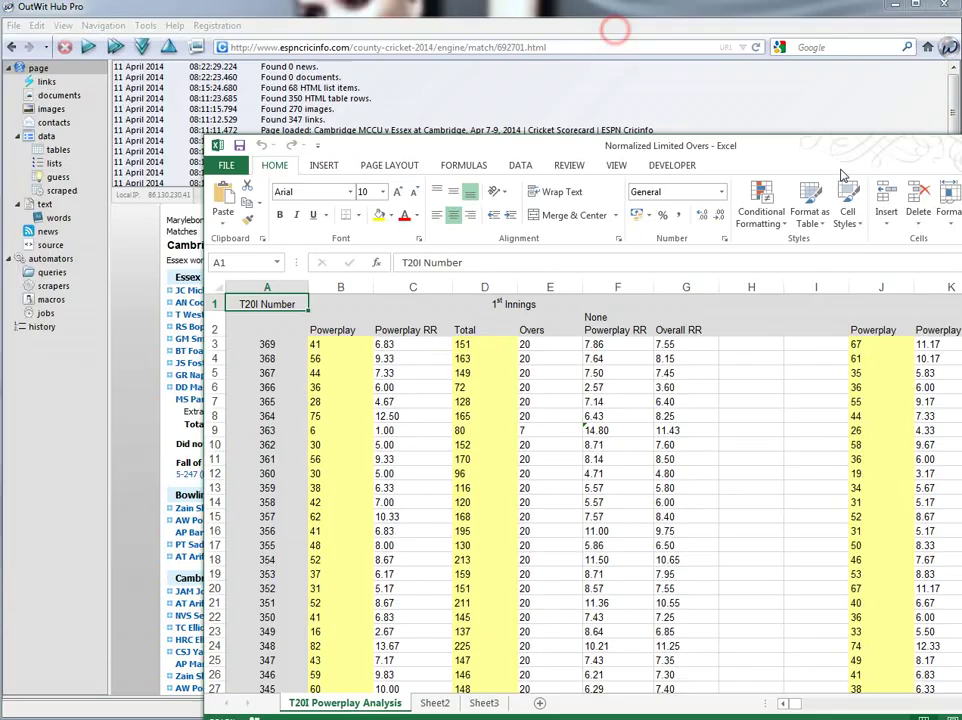